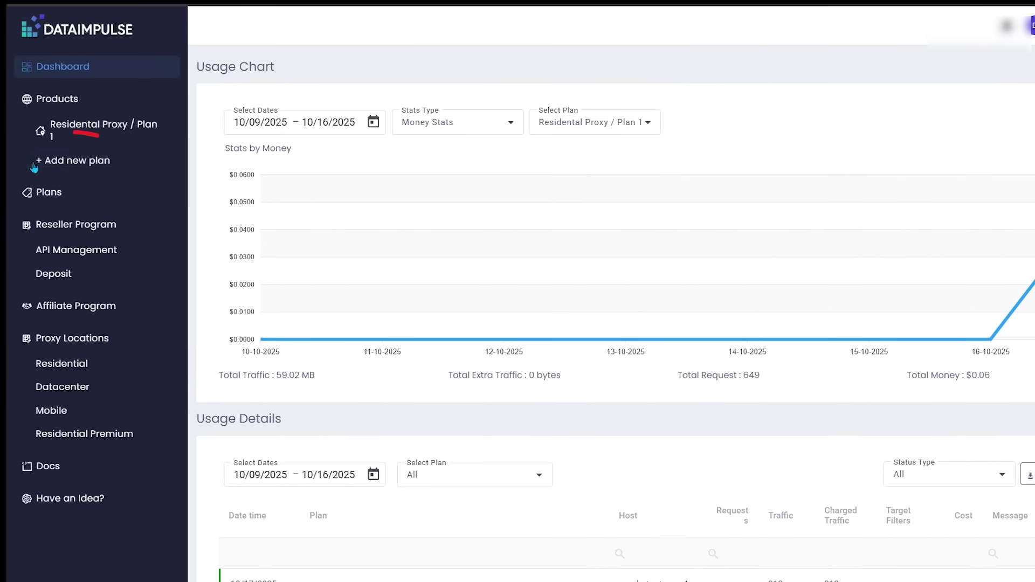
- Start a new Plan 2 proxy order, then cancel the payment-method choice without buying
{"action": "left_click", "coordinate": [71, 167]}
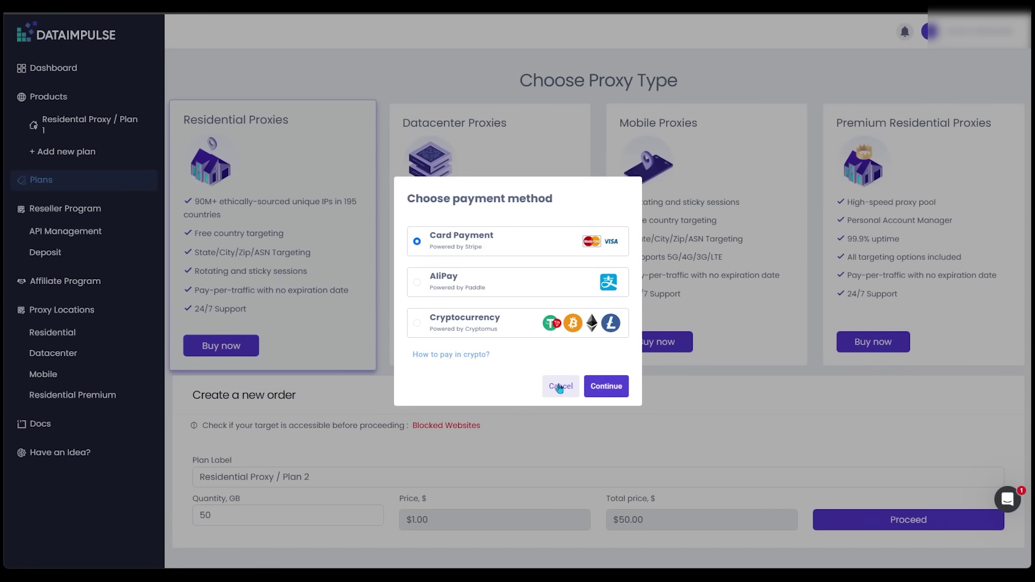
{"action": "left_click", "coordinate": [613, 387]}
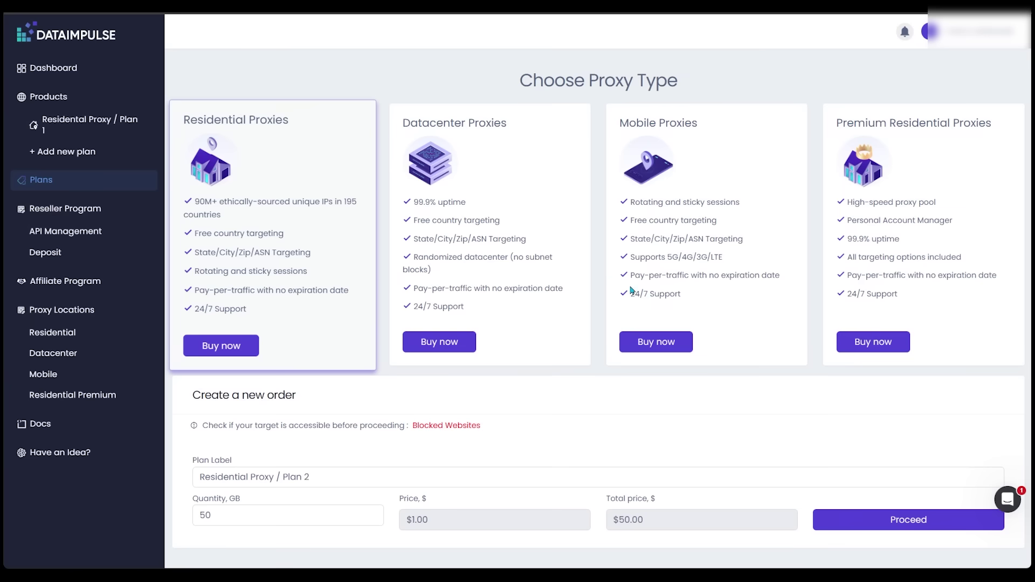
- Show Residental Proxy / Plan 1 with its Rotating HTTP/HTTPS configuration and curl URL example
{"action": "left_click", "coordinate": [106, 128]}
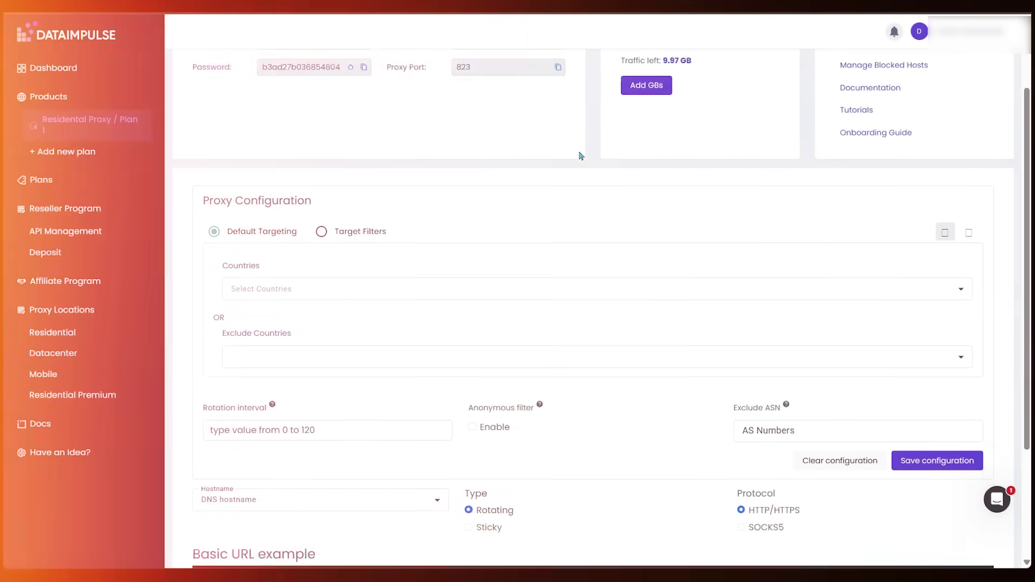
{"action": "scroll", "coordinate": [579, 156], "scroll_direction": "up", "scroll_amount": 2}
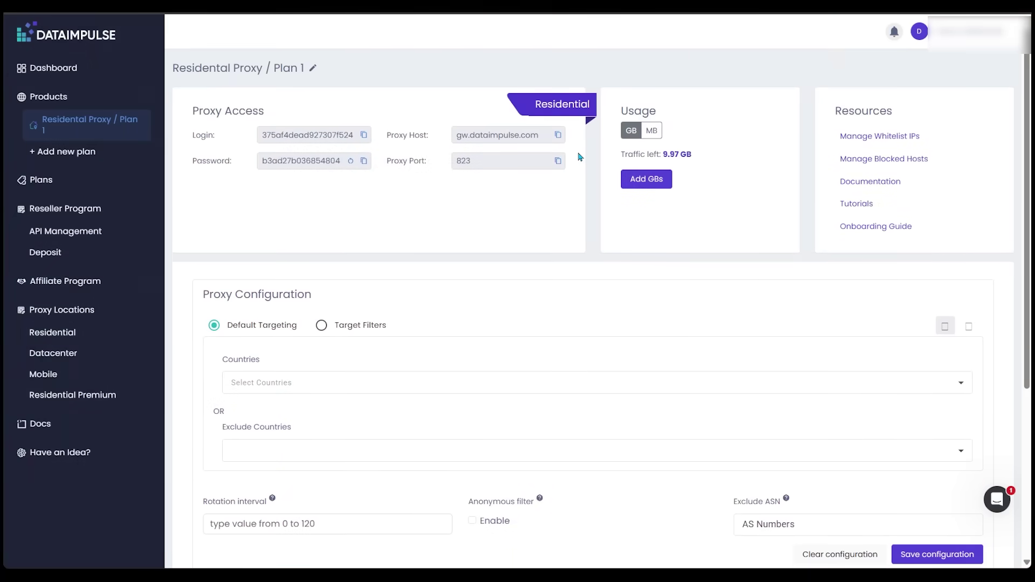
{"action": "scroll", "coordinate": [578, 157], "scroll_direction": "down", "scroll_amount": 4}
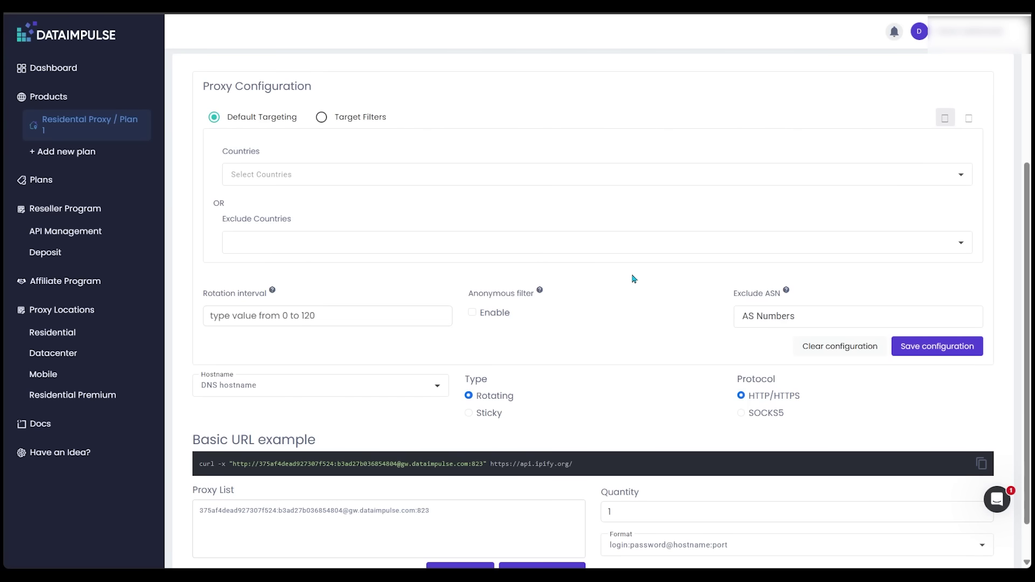
- Set Plan 1's Countries targeting to United States and save the configuration
{"action": "scroll", "coordinate": [634, 279], "scroll_direction": "up", "scroll_amount": 3}
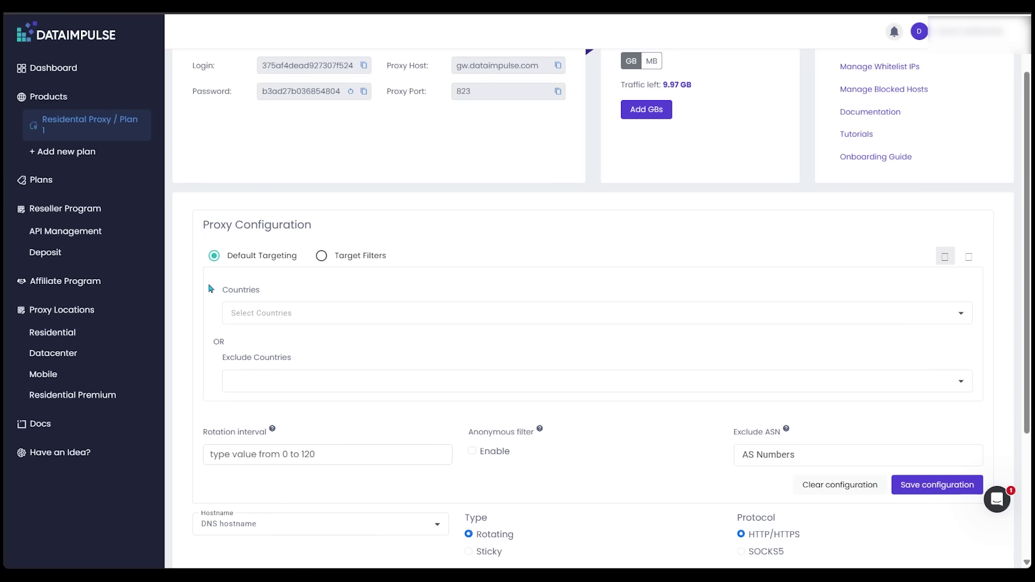
{"action": "left_click", "coordinate": [254, 318]}
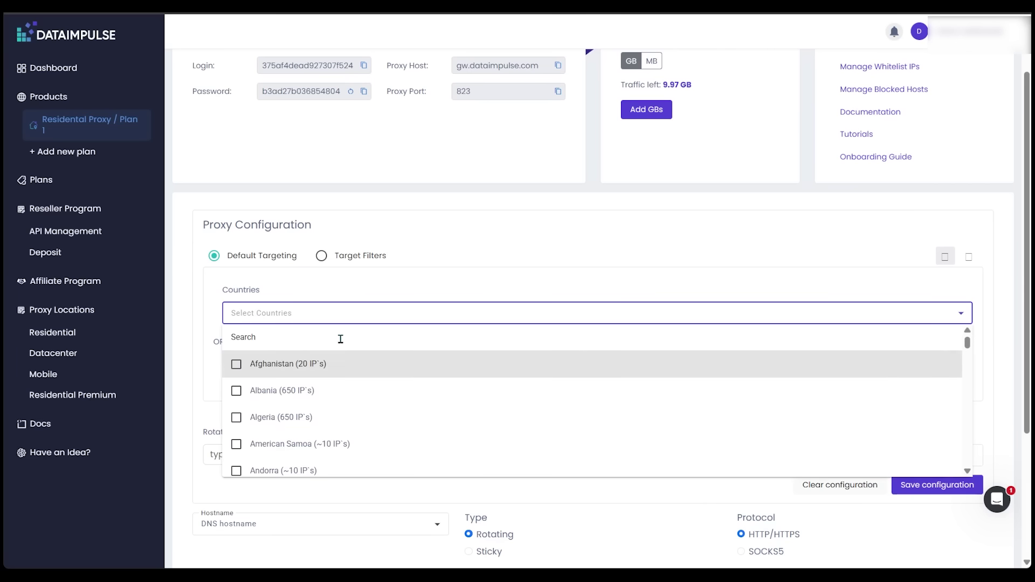
{"action": "type", "text": "United"}
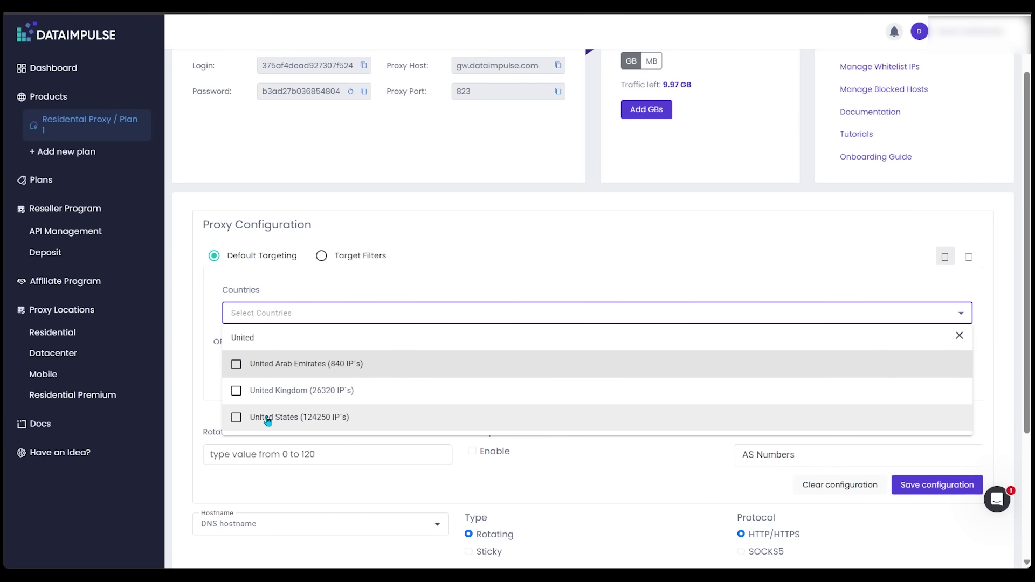
{"action": "left_click", "coordinate": [268, 417]}
{"action": "scroll", "coordinate": [587, 294], "scroll_direction": "down", "scroll_amount": 1}
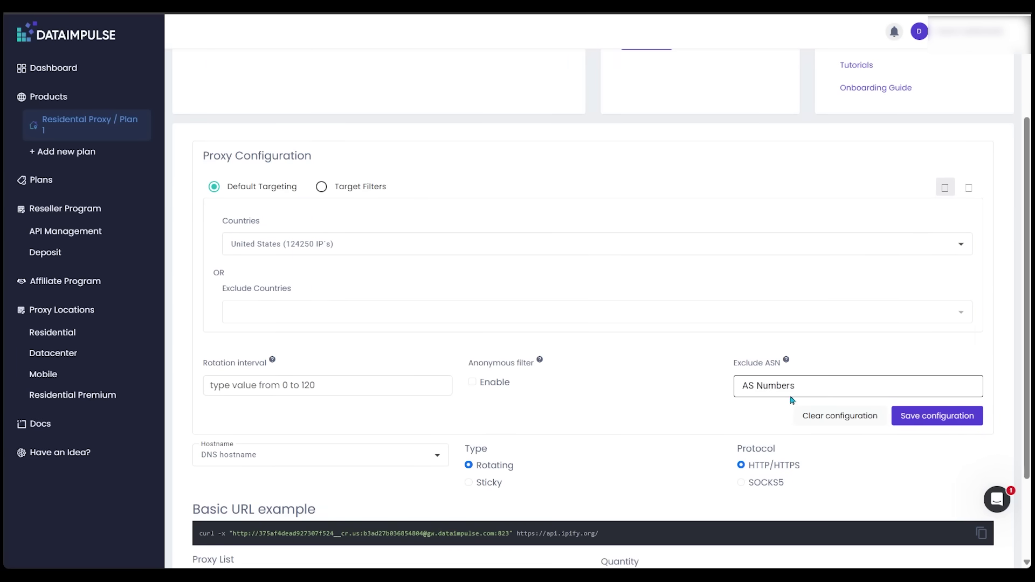
{"action": "left_click", "coordinate": [919, 421]}
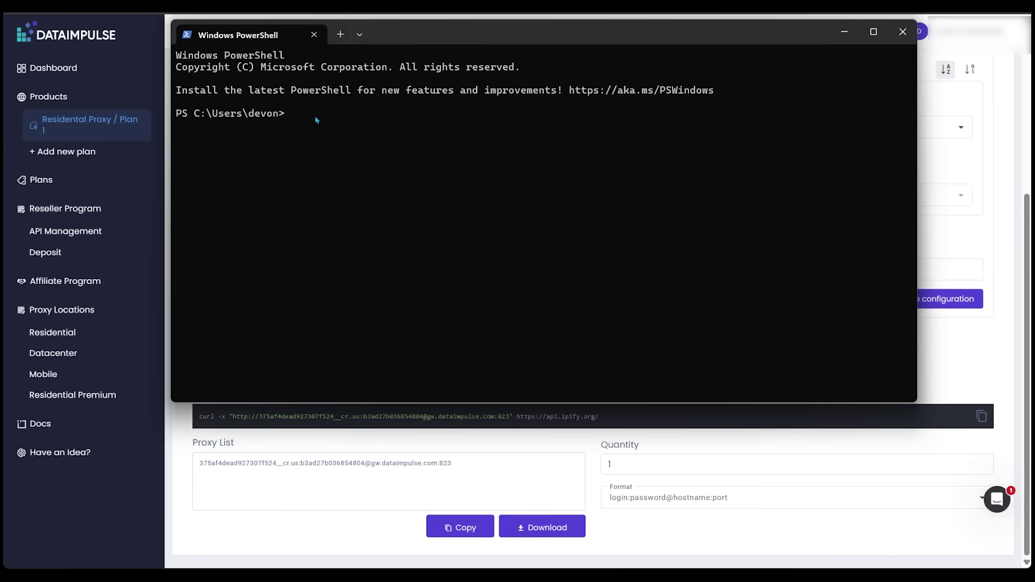
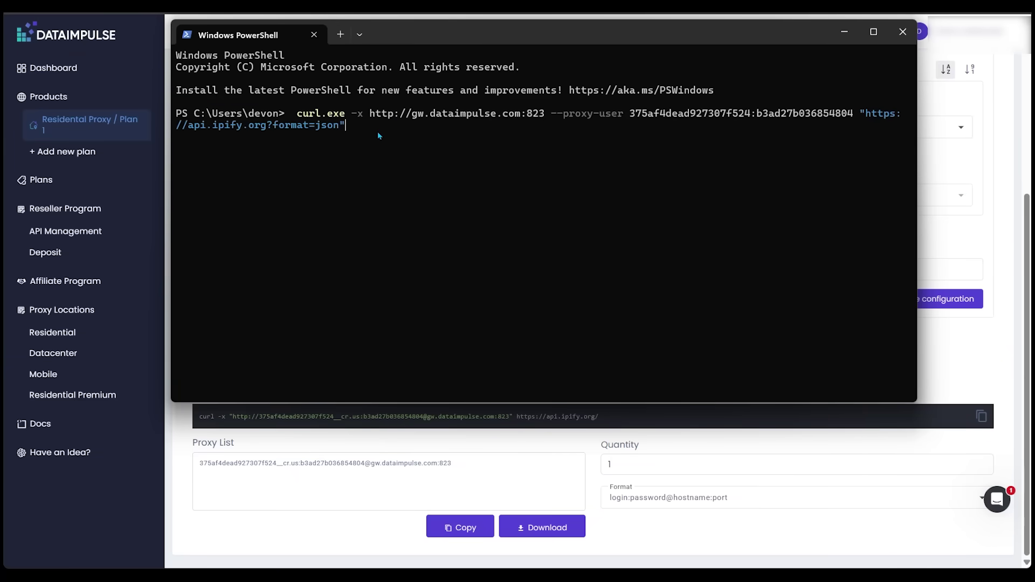
- Run the curl.exe proxy test three times in PowerShell, getting a new US IP each time
{"action": "key", "text": "Return"}
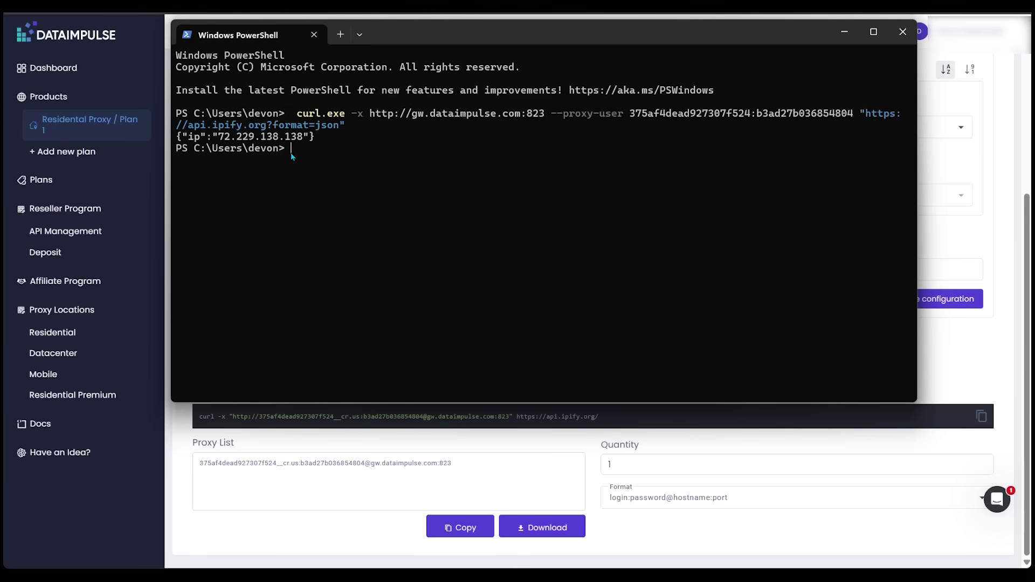
{"action": "key", "text": "Return"}
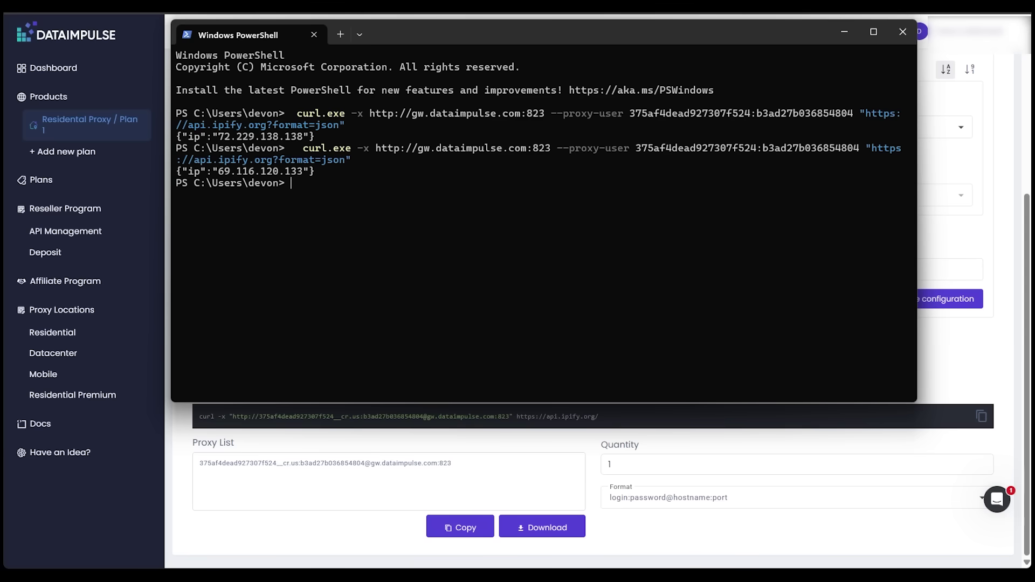
{"action": "key", "text": "Return"}
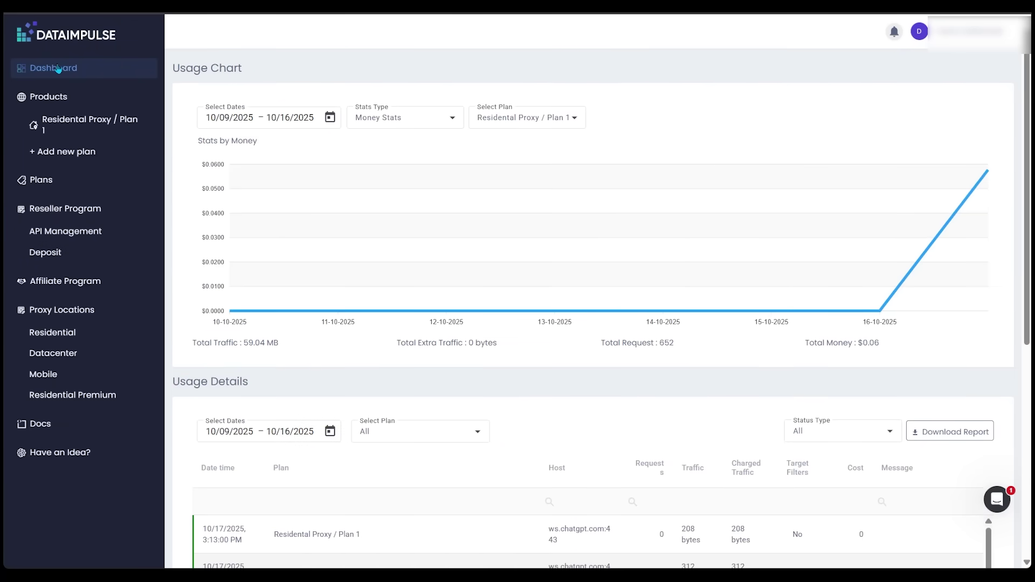
- Switch Residental Proxy / Plan 1 to Target Filters, showing Country, State, City and Zip fields
{"action": "left_click", "coordinate": [82, 131]}
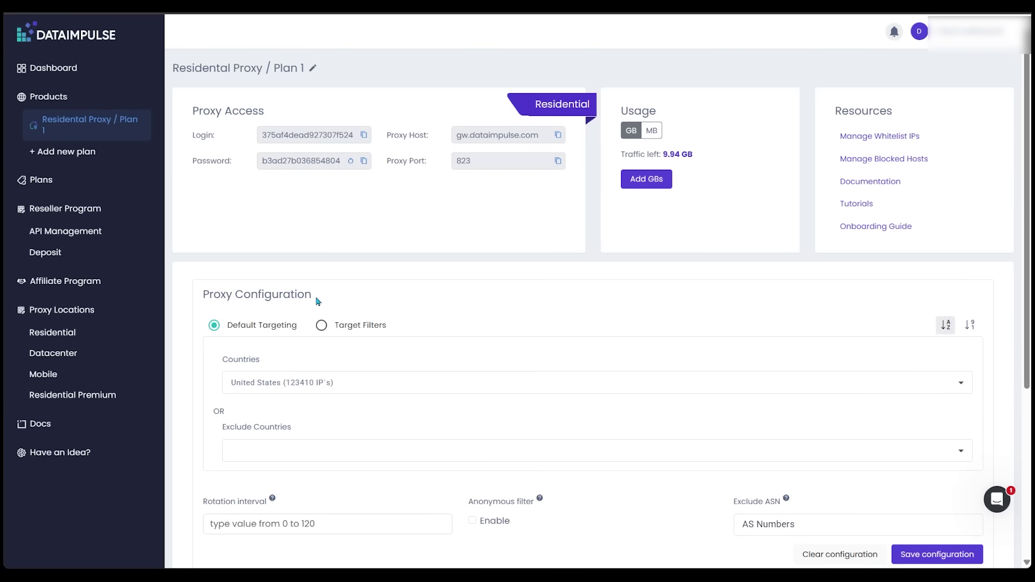
{"action": "left_click", "coordinate": [321, 326]}
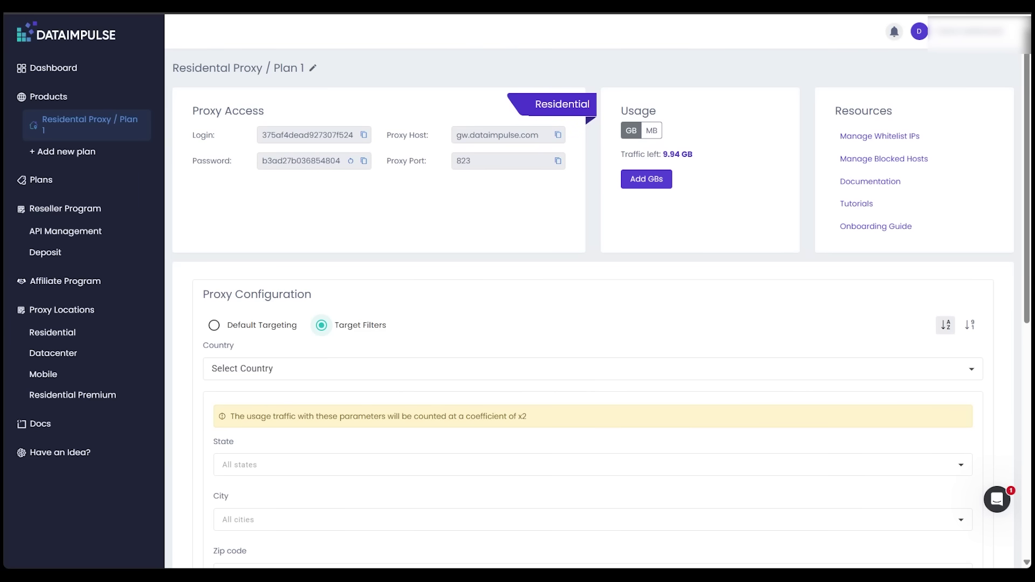
- Target Germany with Sticky sessions, save and confirm, then copy the proxy address
{"action": "left_click", "coordinate": [374, 371]}
{"action": "type", "text": "German"}
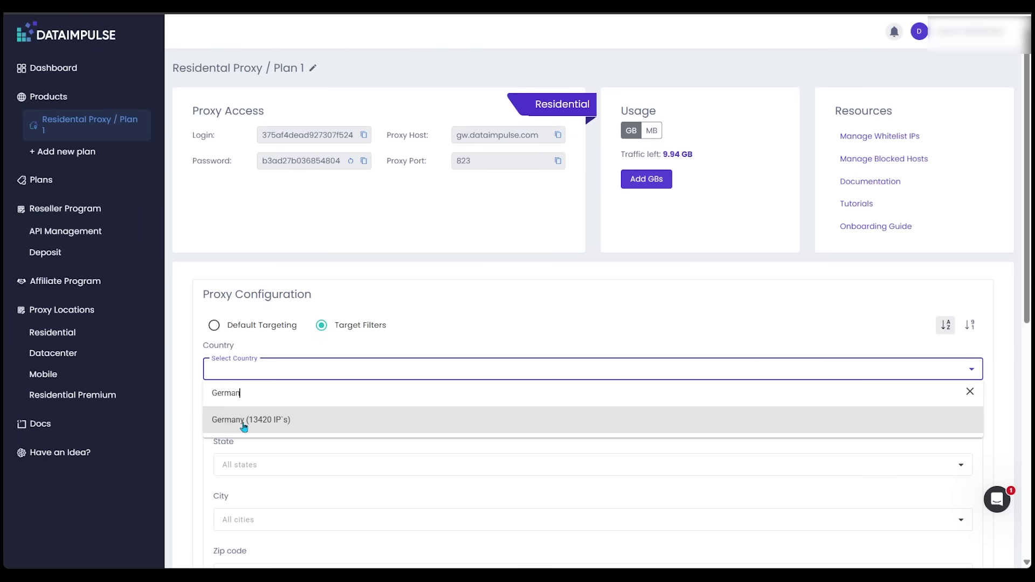
{"action": "left_click", "coordinate": [243, 423]}
{"action": "scroll", "coordinate": [474, 267], "scroll_direction": "down", "scroll_amount": 6}
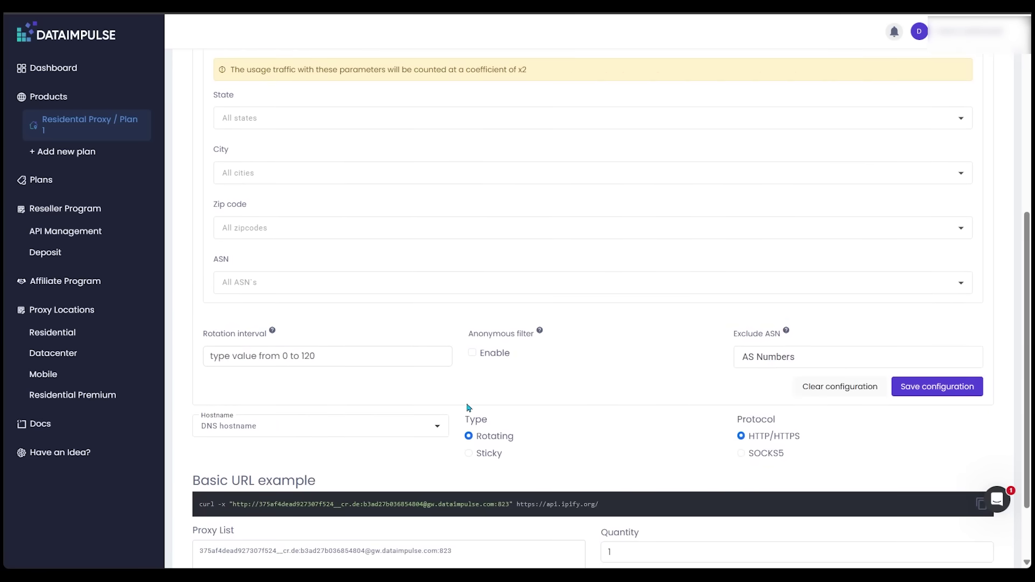
{"action": "left_click", "coordinate": [468, 453]}
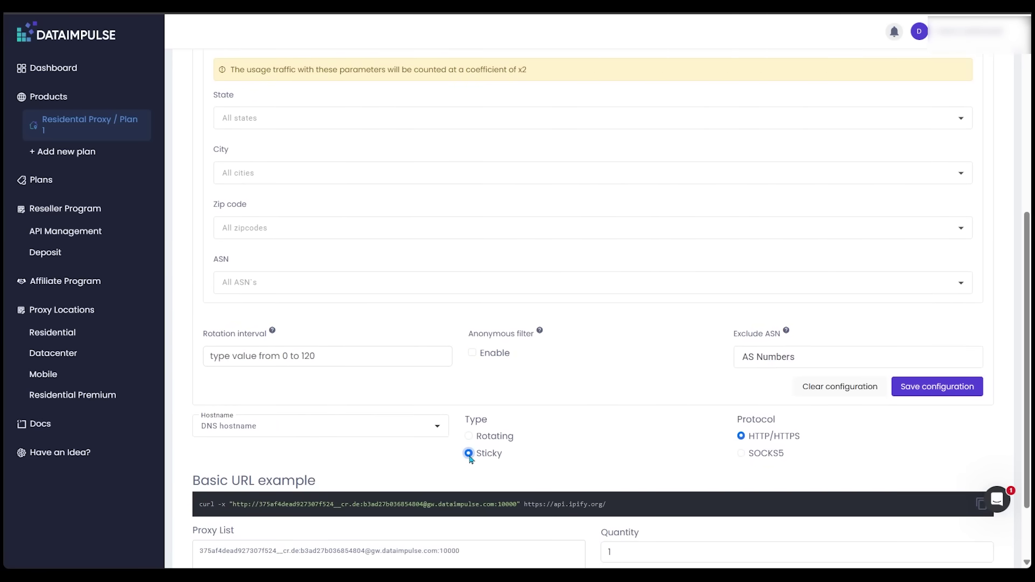
{"action": "left_click", "coordinate": [922, 392]}
{"action": "left_click", "coordinate": [591, 119]}
{"action": "scroll", "coordinate": [896, 323], "scroll_direction": "down", "scroll_amount": 2}
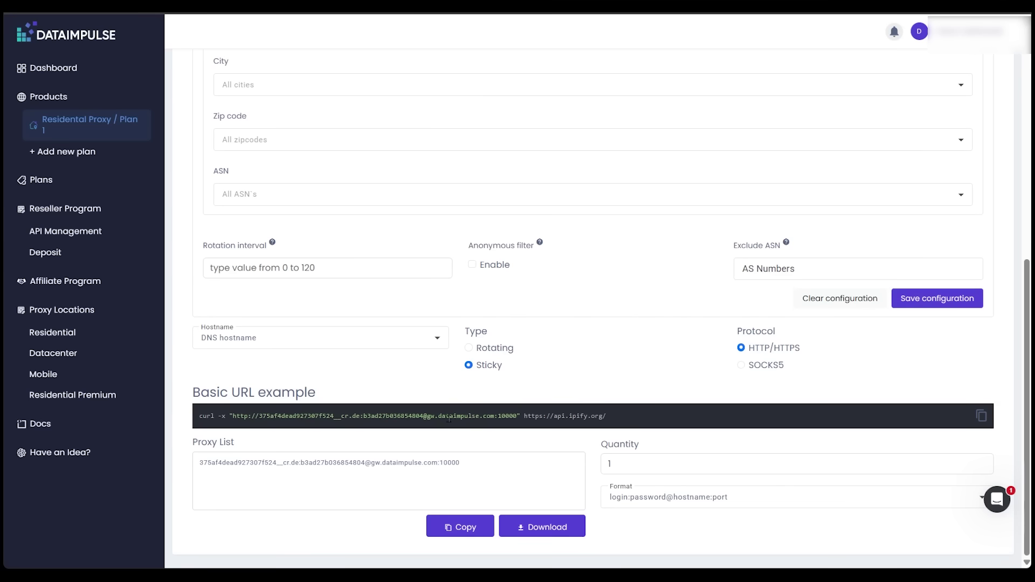
{"action": "left_click", "coordinate": [454, 526]}
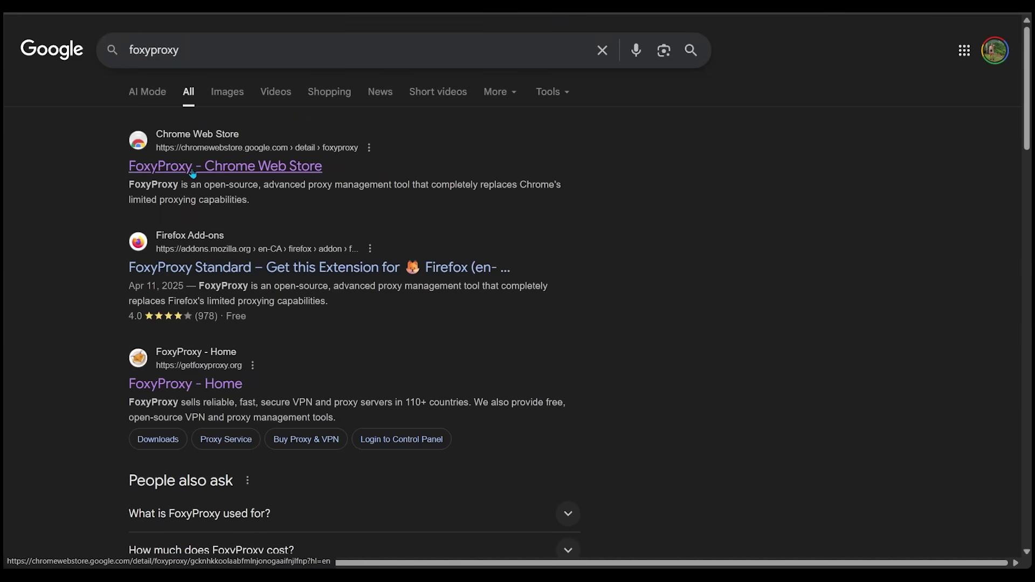
- Open FoxyProxy's options and expand the Kingy AI proxy at gw.dataimpulse.com:10000
{"action": "left_click", "coordinate": [193, 173]}
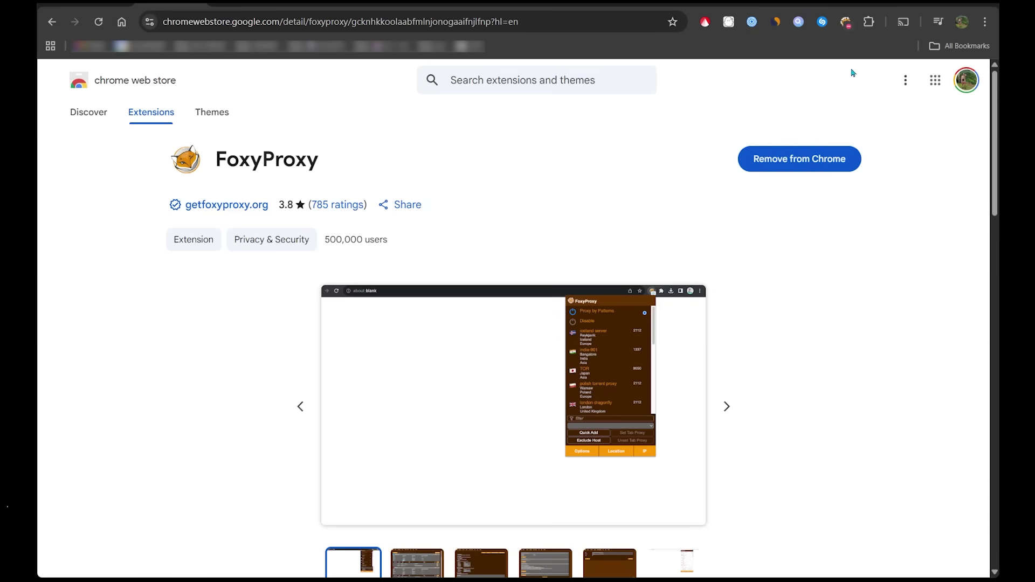
{"action": "left_click", "coordinate": [846, 26]}
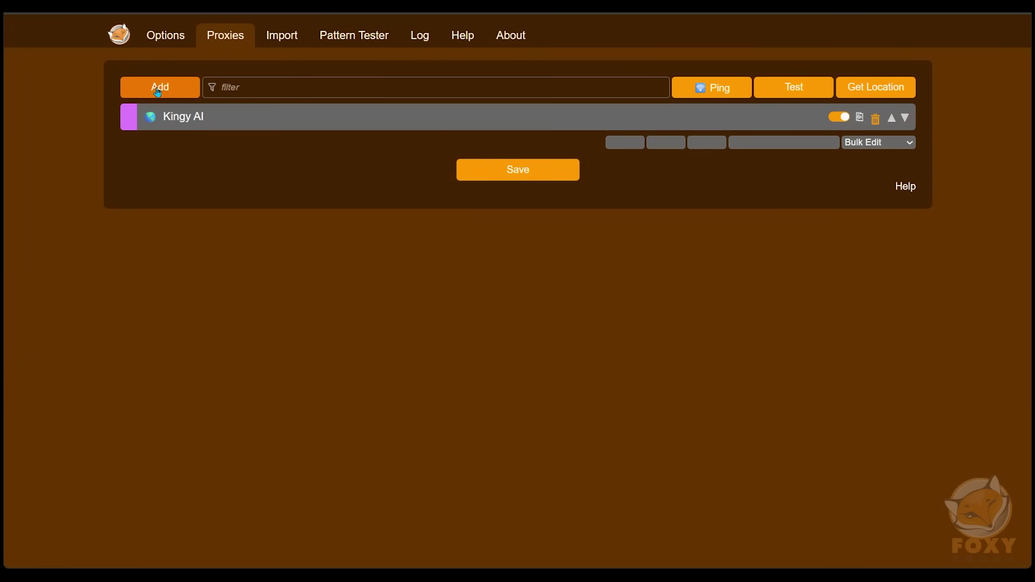
{"action": "left_click", "coordinate": [226, 119]}
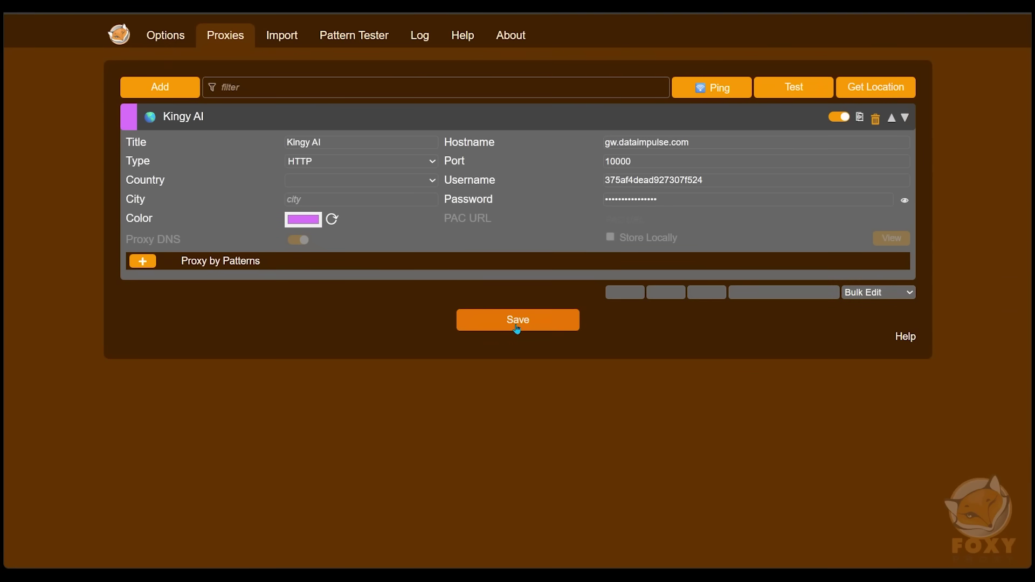
- Save the Kingy AI proxy entry and enable it so browsing routes through Germany
{"action": "left_click", "coordinate": [515, 325]}
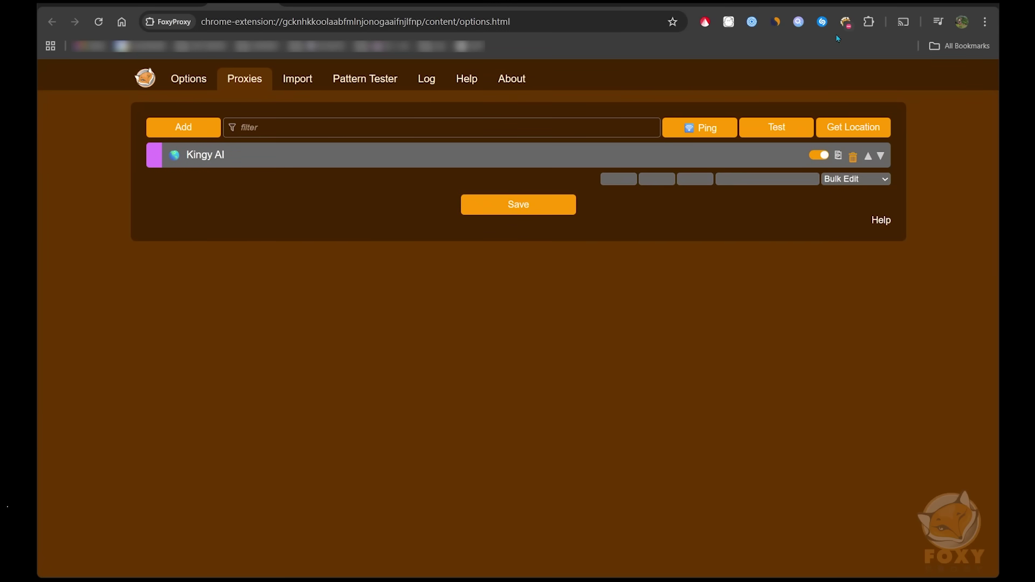
{"action": "left_click", "coordinate": [845, 21]}
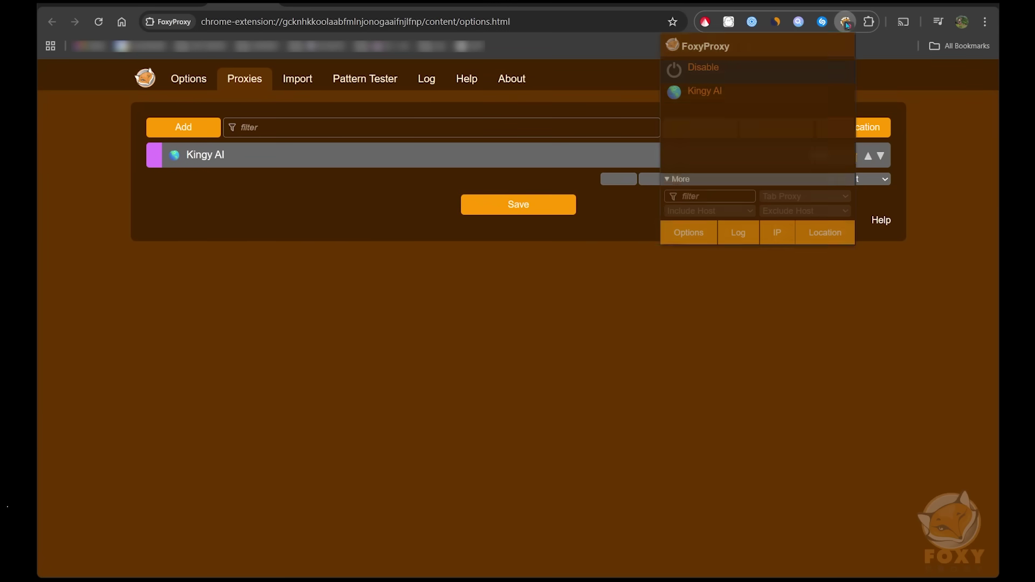
{"action": "left_click", "coordinate": [705, 92]}
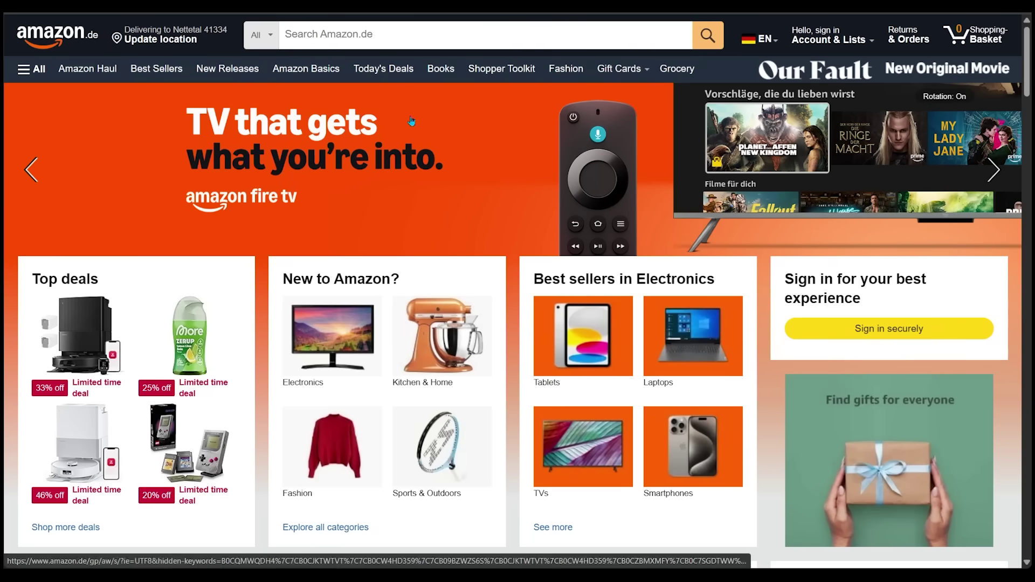
- Open Amazon.de Best Sellers and the Super Mario Galaxy + Super Mario Galaxy 2 page, priced €51.99
{"action": "mouse_move", "coordinate": [768, 46]}
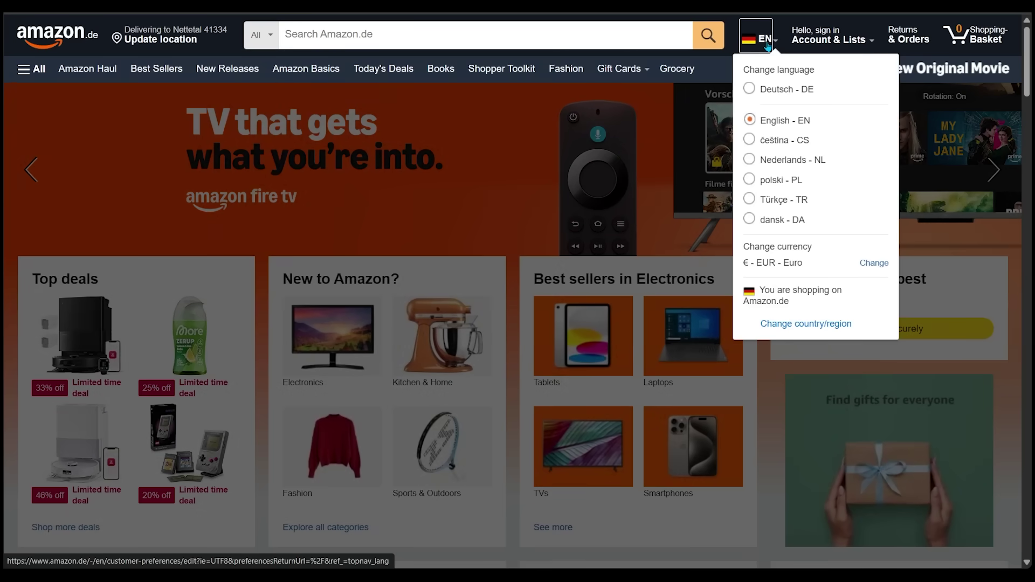
{"action": "left_click", "coordinate": [156, 68]}
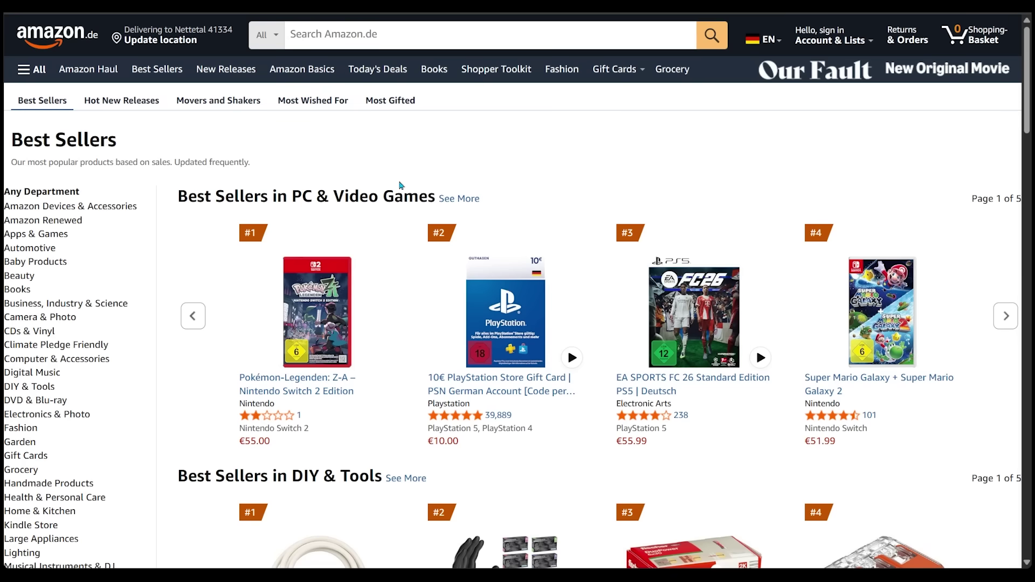
{"action": "left_click", "coordinate": [878, 387]}
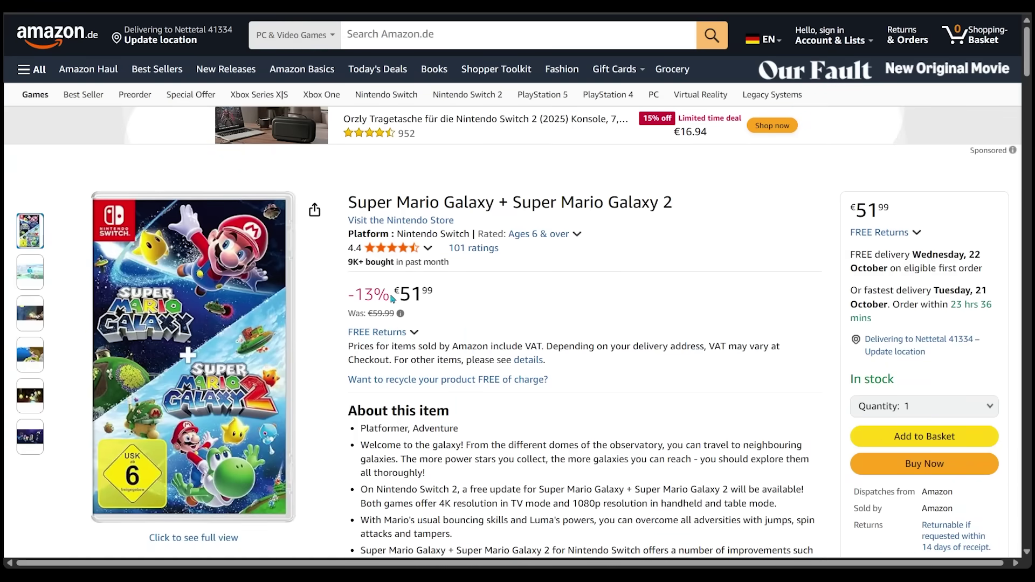